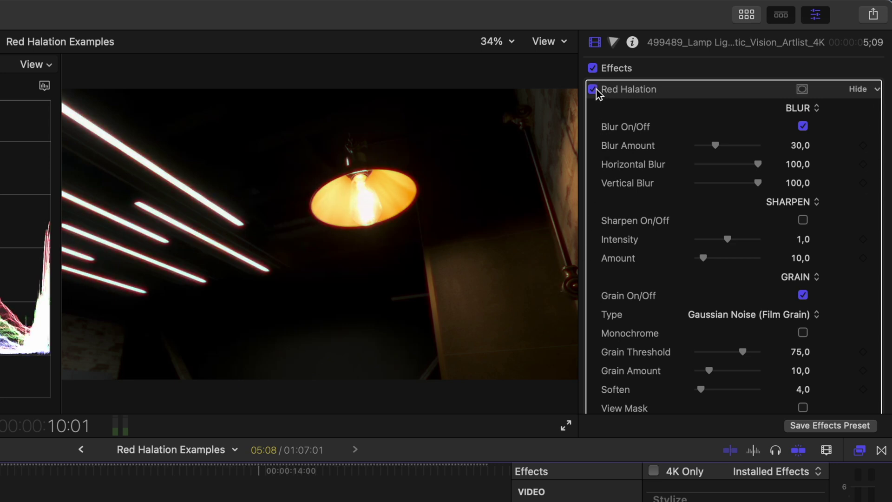
Drop the lamp clip's Red Halation Blur Amount to 0 to compare, then raise it to 93,63.
scroll(676, 223, down, 5)
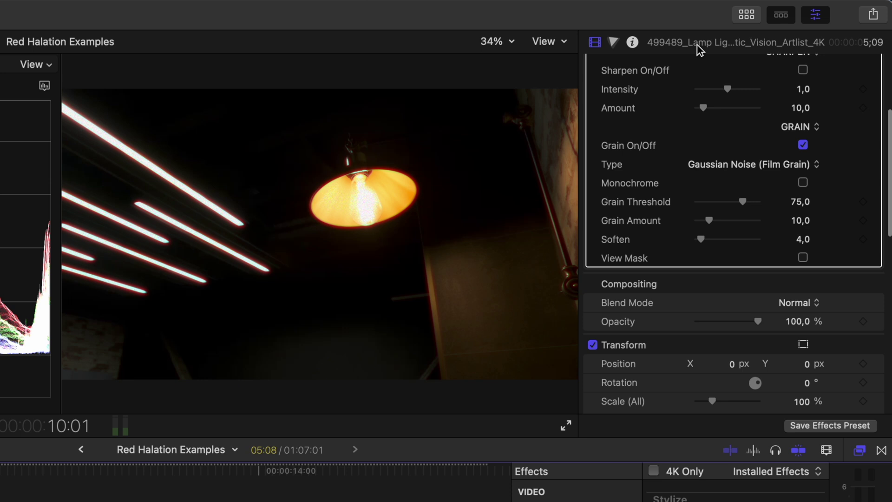
scroll(682, 204, up, 5)
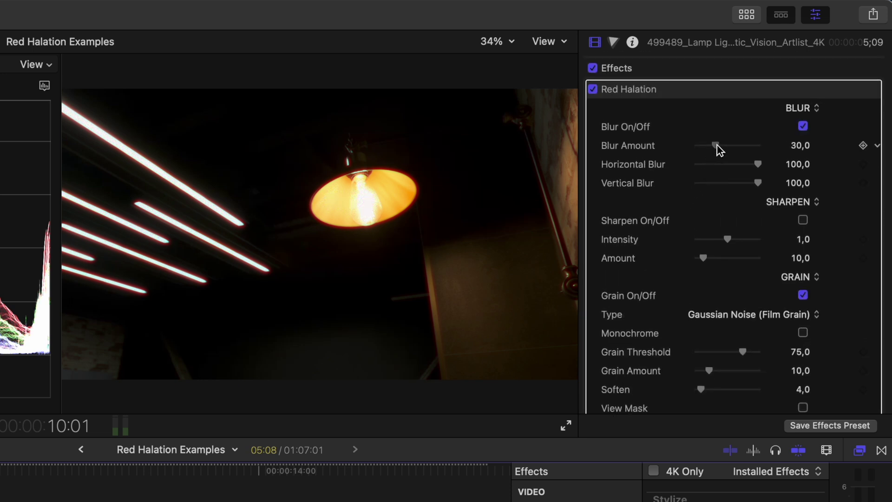
drag(755, 146, 690, 149)
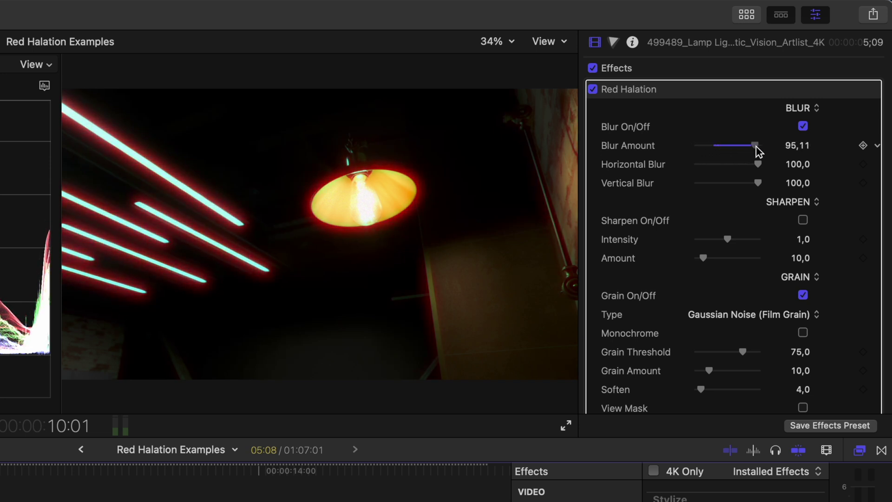
drag(732, 145, 755, 146)
At 100% viewer zoom, keep the lamp clip's Horizontal and Vertical Blur at 100 and reset Blur Amount.
click(512, 42)
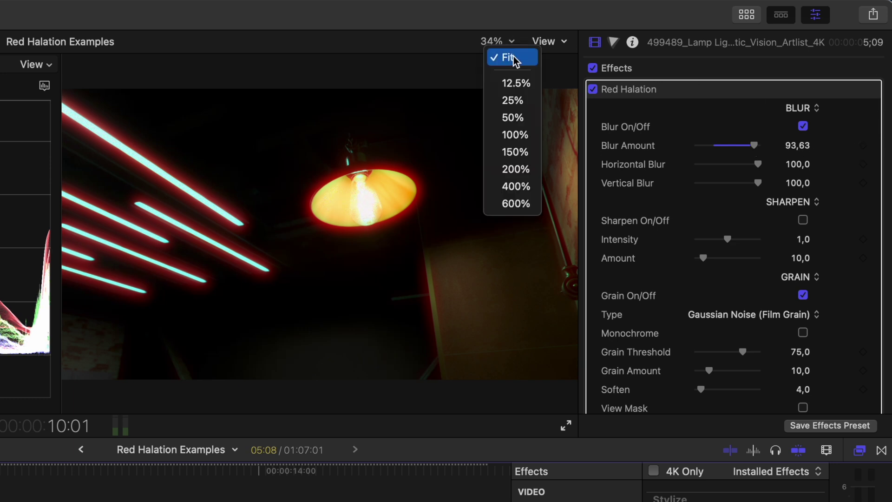
click(512, 135)
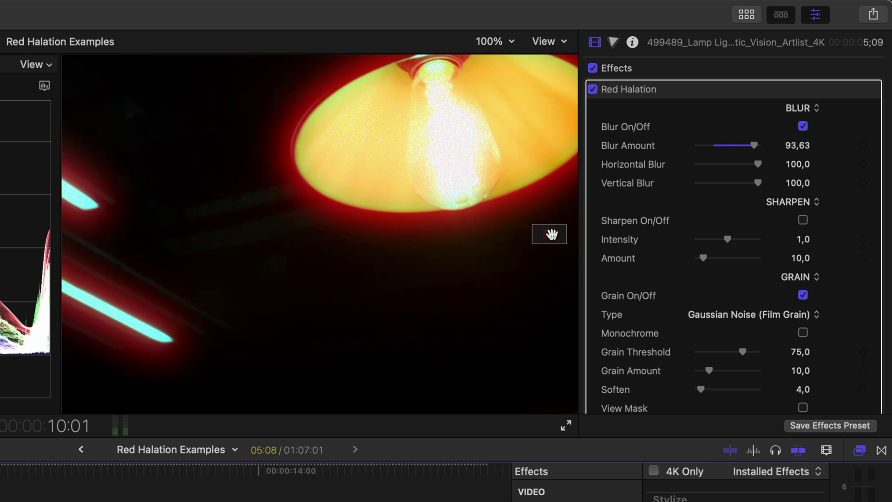
drag(552, 233, 562, 225)
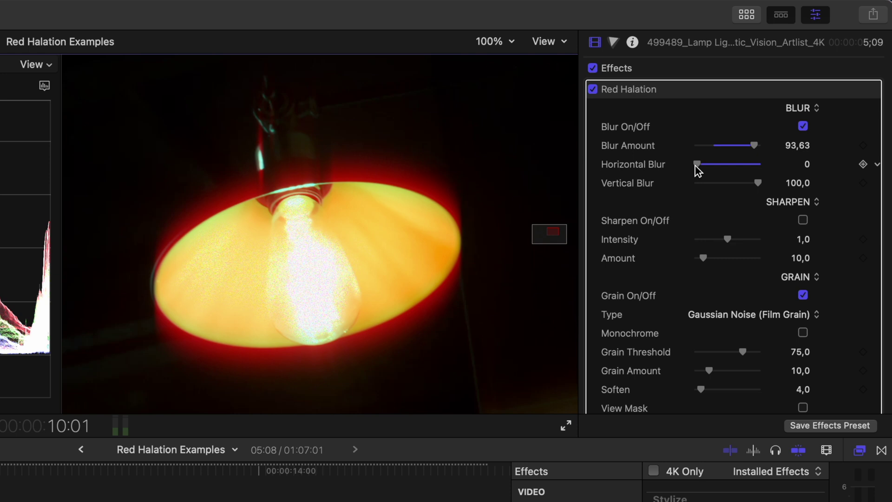
drag(696, 165, 685, 190)
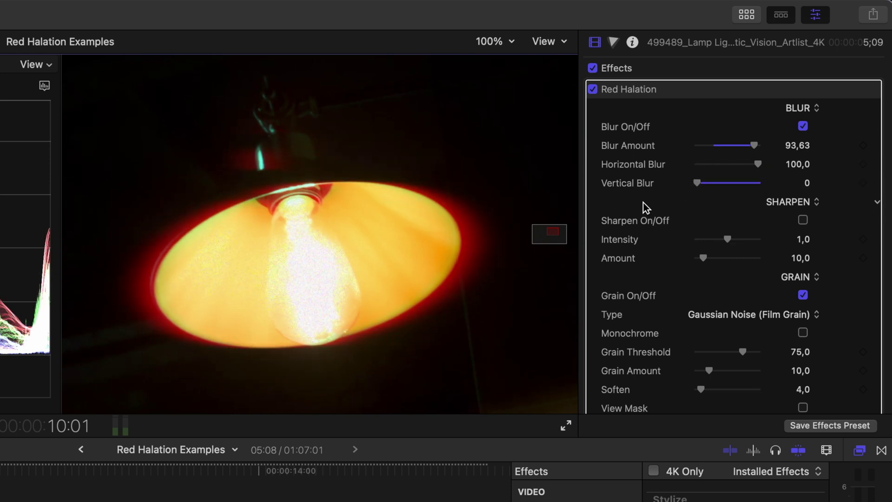
drag(700, 183, 780, 189)
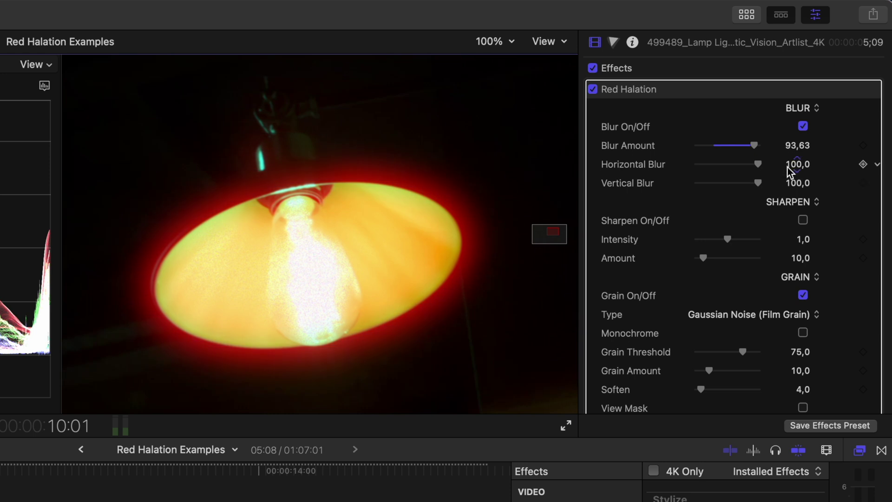
click(868, 148)
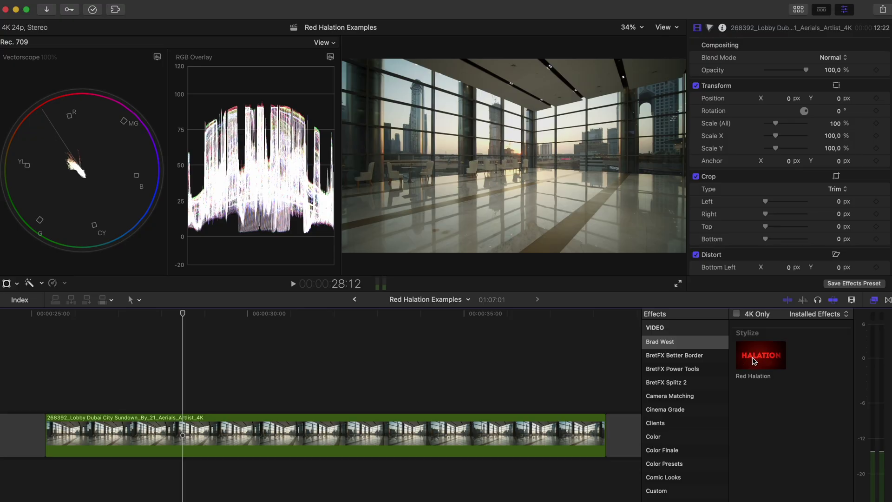
Apply Red Halation to the Lobby Dubai City Sundown clip and lower Blur Amount to 30,89 at 150% zoom.
drag(761, 355, 281, 426)
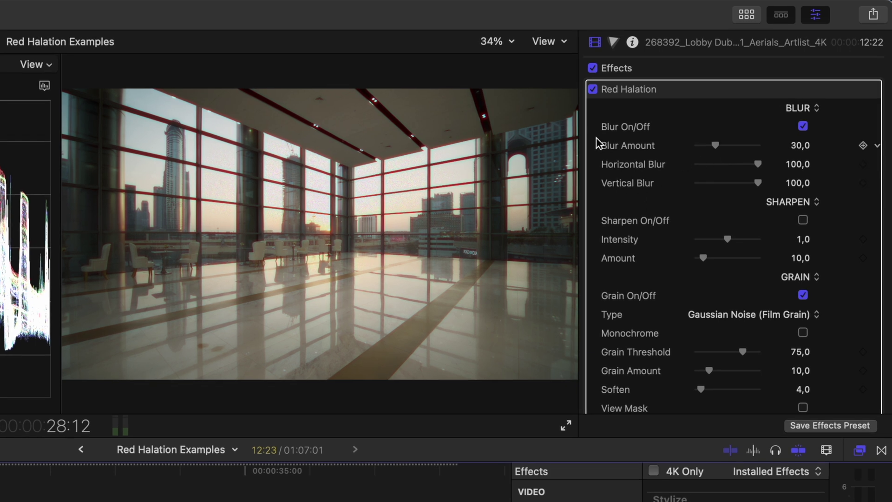
click(500, 43)
click(511, 152)
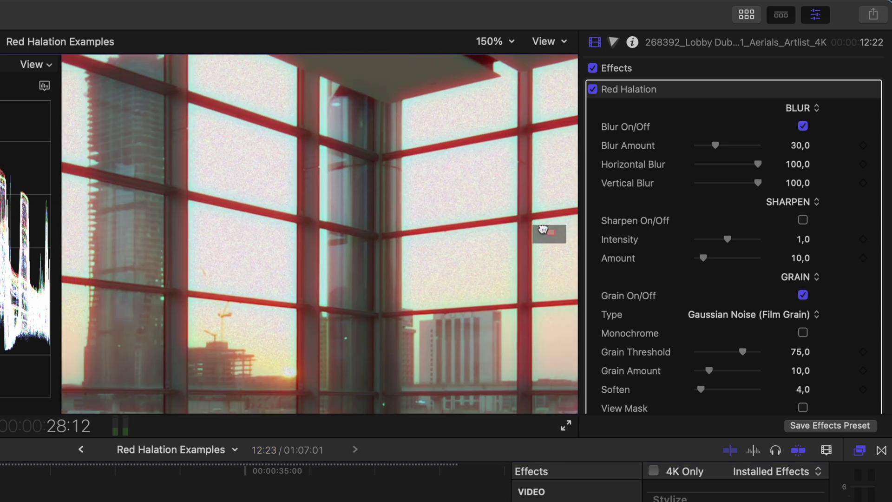
drag(544, 229, 543, 231)
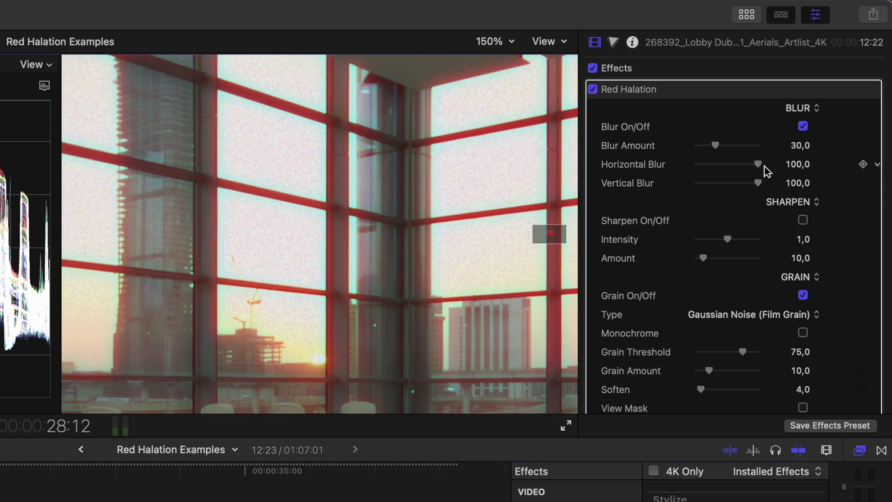
mouse_move(712, 146)
mouse_down()
mouse_move(704, 145)
mouse_move(714, 146)
mouse_up()
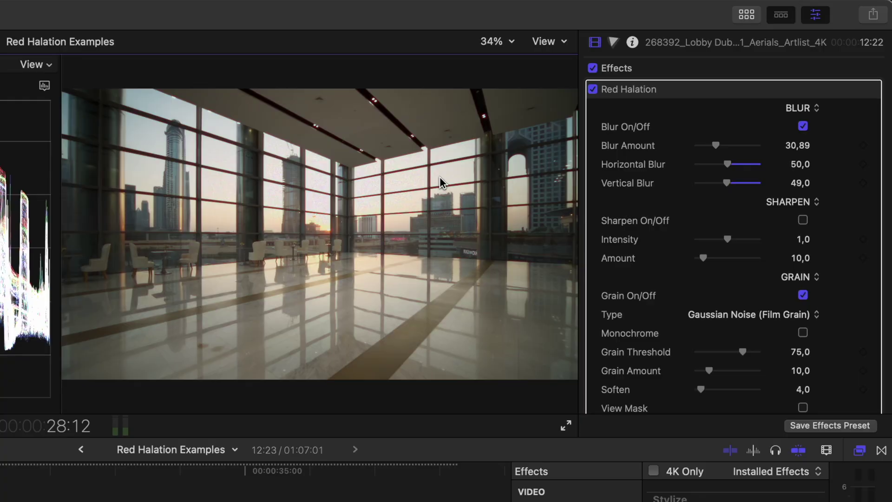
At 150% zoom, set the lobby clip's Sharpen Intensity to 1,49 and Sharpen Amount to 22,97.
click(492, 41)
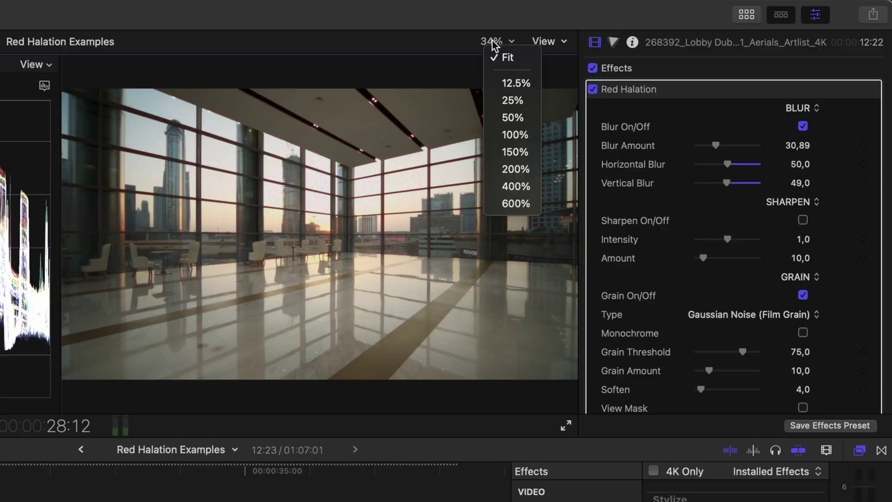
click(508, 152)
mouse_move(541, 234)
mouse_down()
mouse_move(552, 235)
mouse_move(543, 232)
mouse_up()
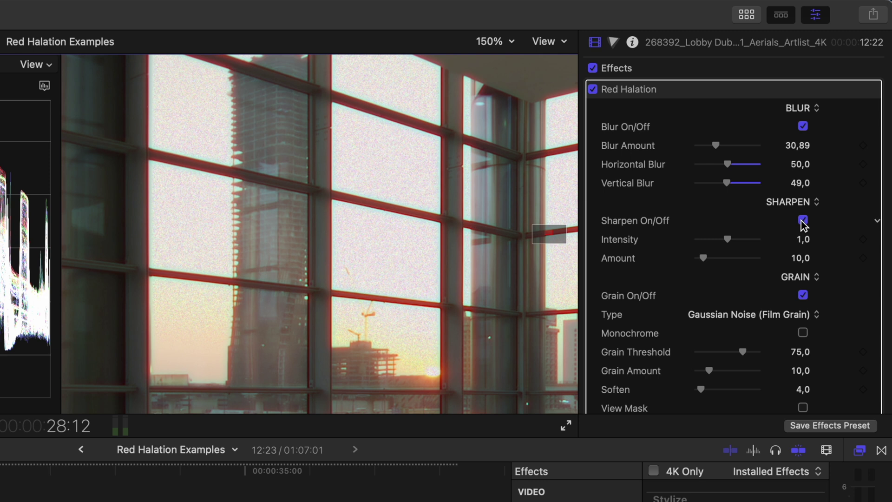
drag(729, 238, 739, 262)
drag(747, 259, 710, 258)
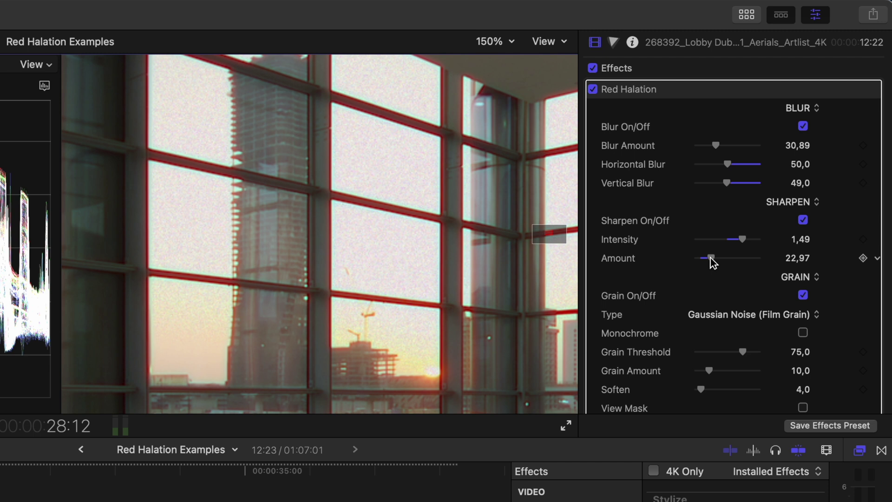
Turn on Sharpen On/Off, checking the crane and horizon at 200% zoom.
click(506, 41)
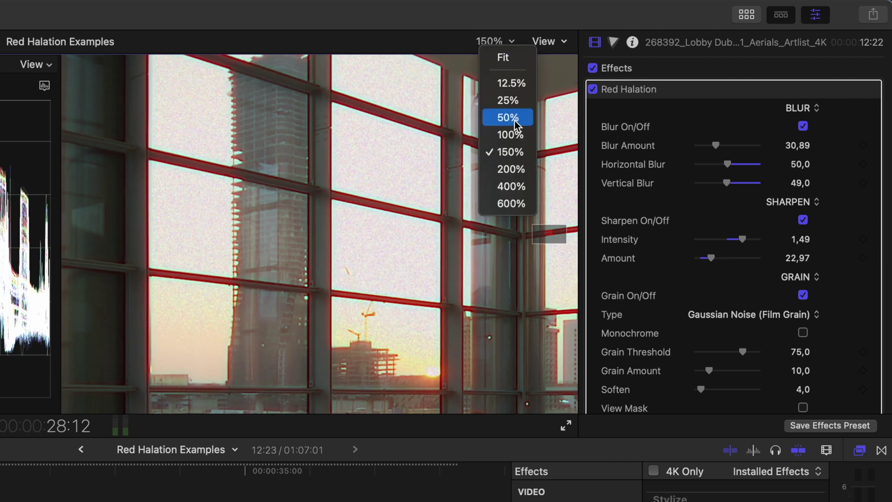
click(517, 169)
drag(544, 227, 544, 229)
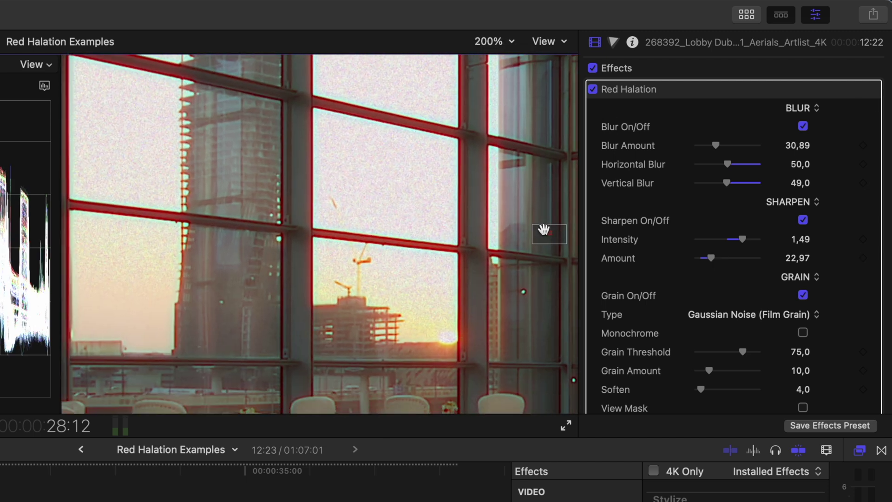
click(802, 220)
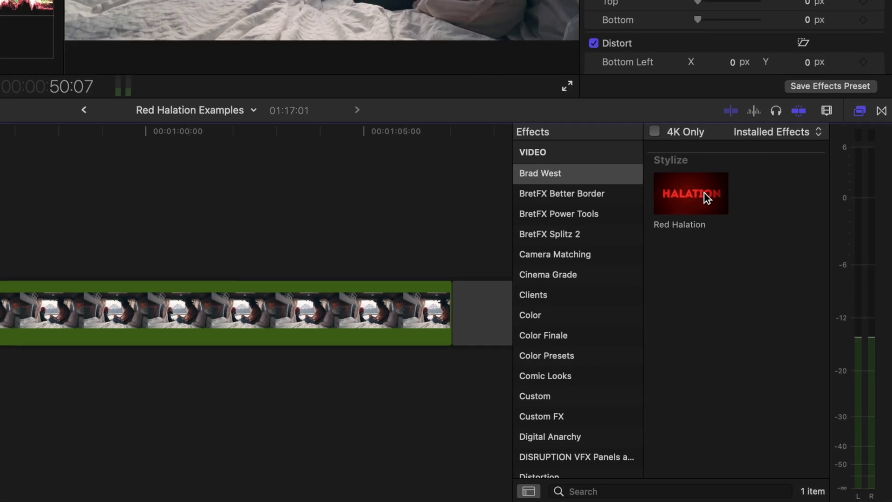
Apply Red Halation to the Torres Del Paine caravan clip and toggle its grain to compare.
drag(698, 194, 209, 364)
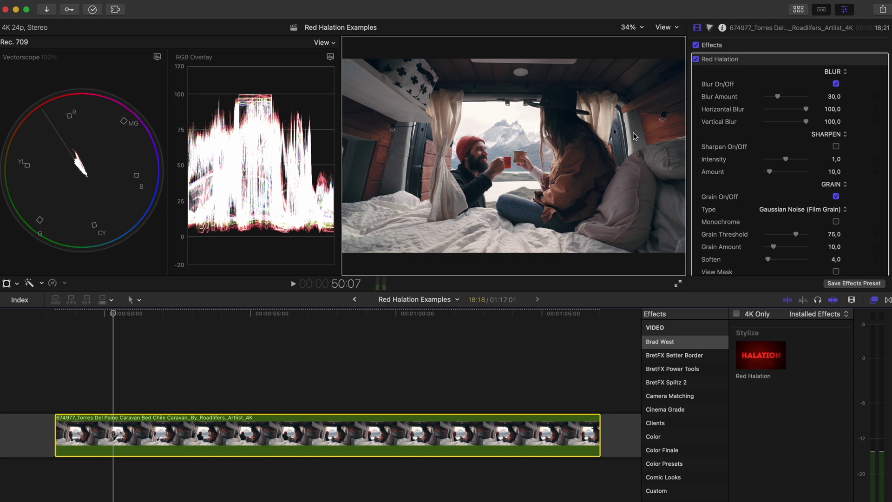
scroll(767, 131, down, 3)
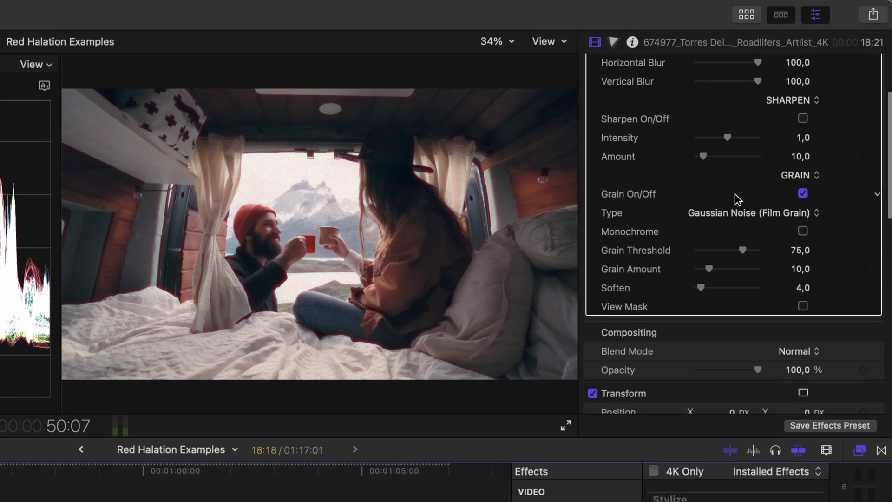
click(804, 193)
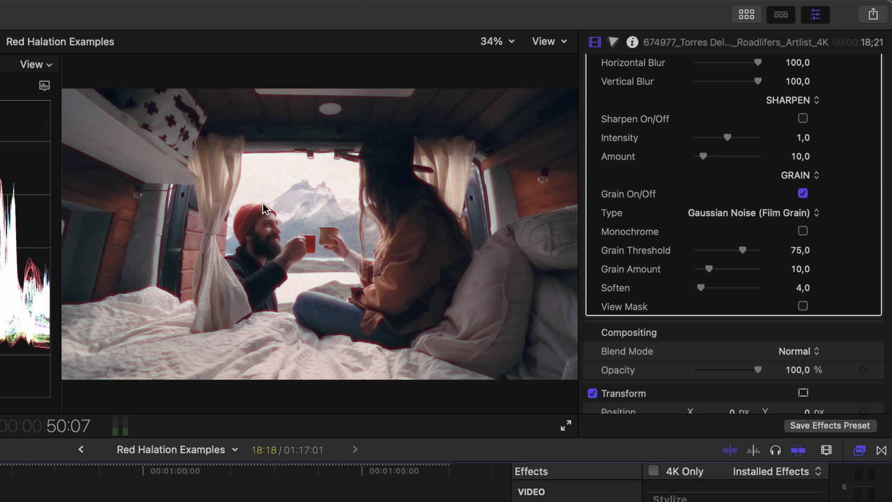
With View Mask on, set Grain Threshold to 69,07 and Soften to 64.
click(804, 306)
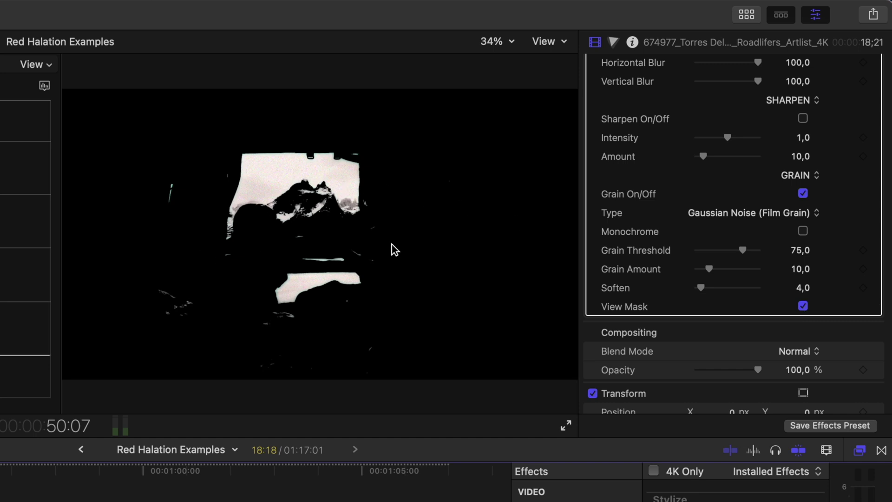
mouse_move(743, 249)
mouse_down()
mouse_move(751, 250)
mouse_move(721, 250)
mouse_move(740, 251)
mouse_up()
drag(704, 287, 803, 288)
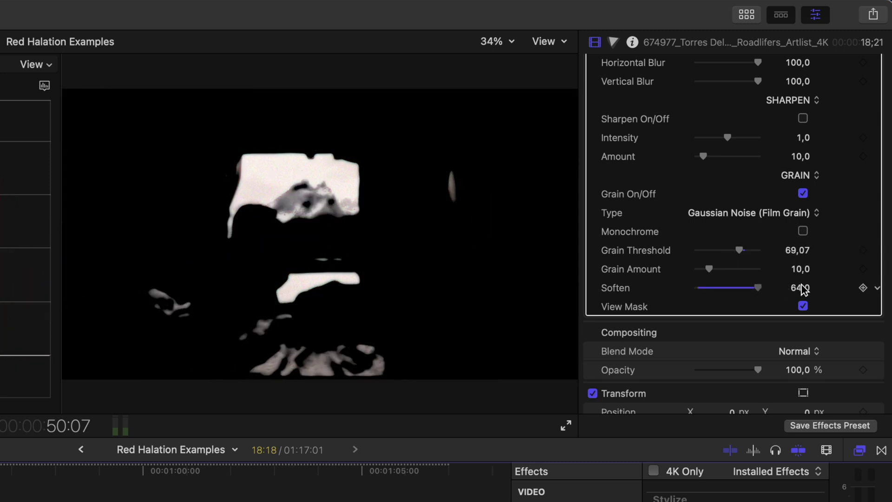
Turn off View Mask and switch the caravan clip's grain type to Blue Noise at 150% zoom.
click(803, 307)
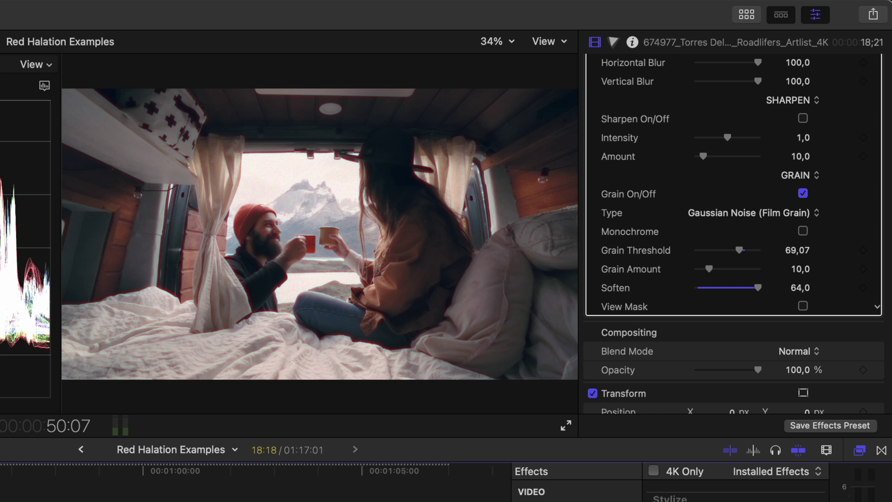
click(505, 42)
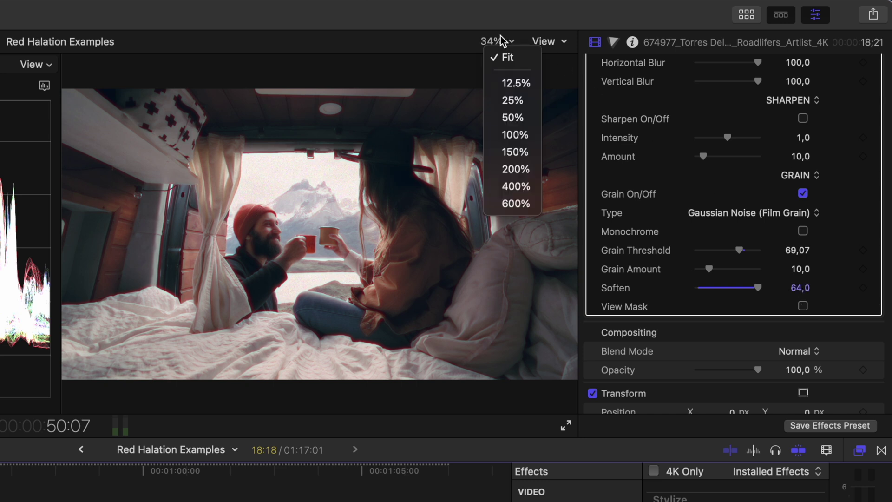
click(515, 150)
drag(548, 232, 544, 226)
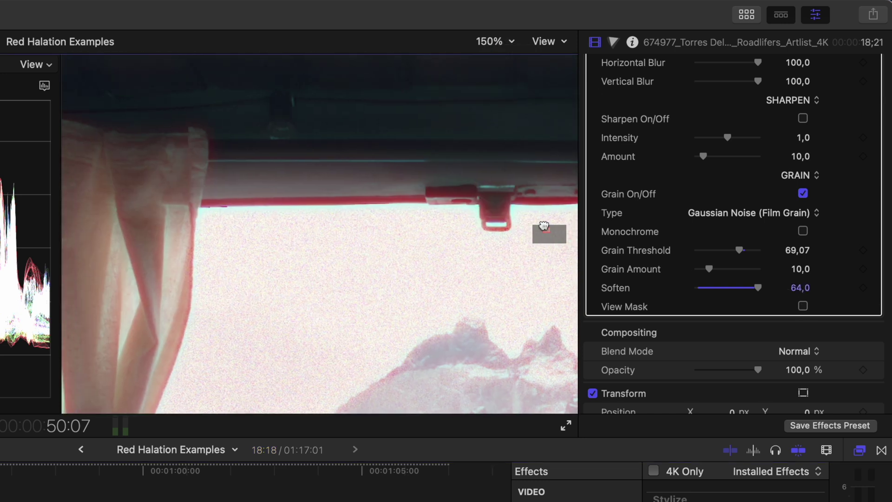
click(692, 213)
key(Escape)
click(793, 214)
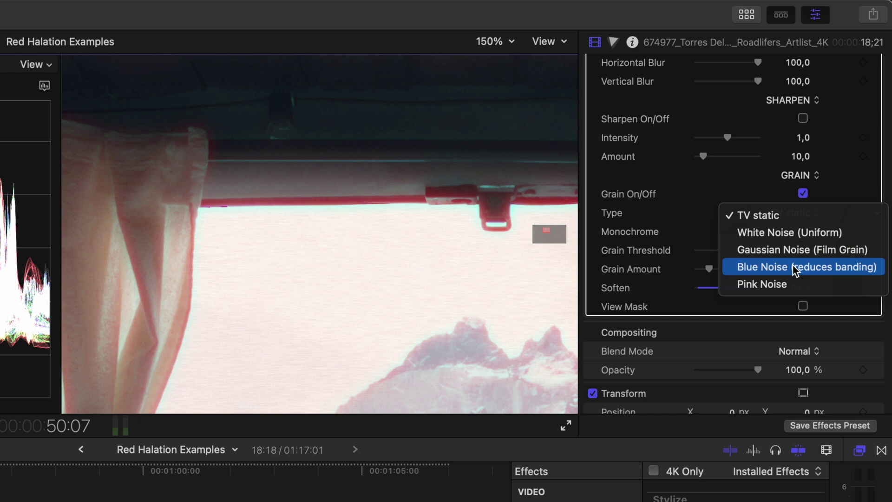
click(796, 267)
Lower Grain Threshold to 31,79 and Grain Amount to 0,49, with the viewer back at Fit.
click(803, 232)
click(804, 232)
drag(740, 250, 715, 250)
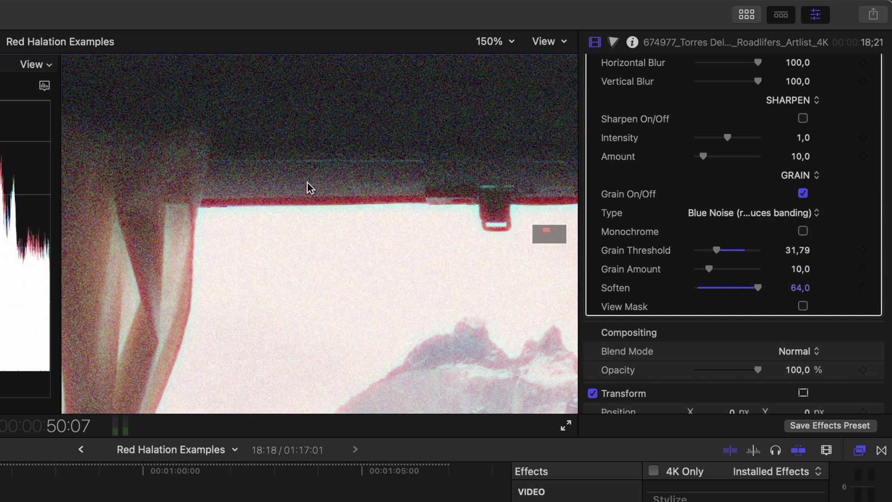
click(493, 41)
click(499, 56)
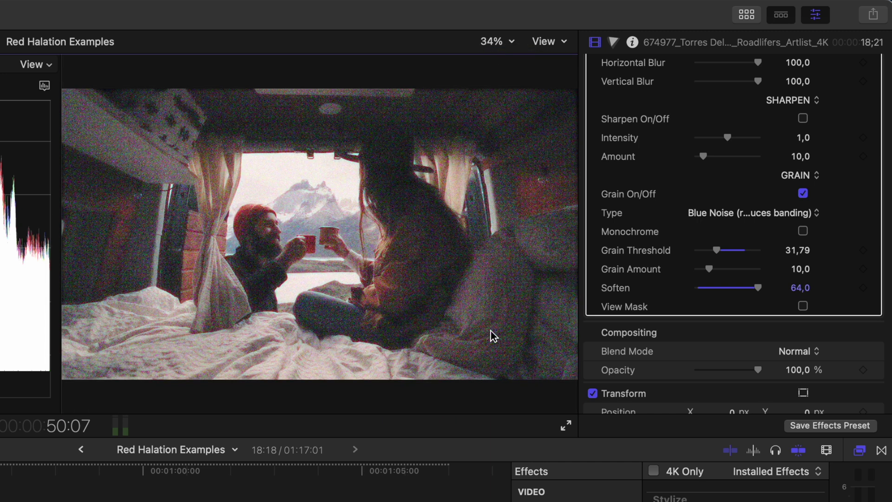
drag(709, 270, 698, 270)
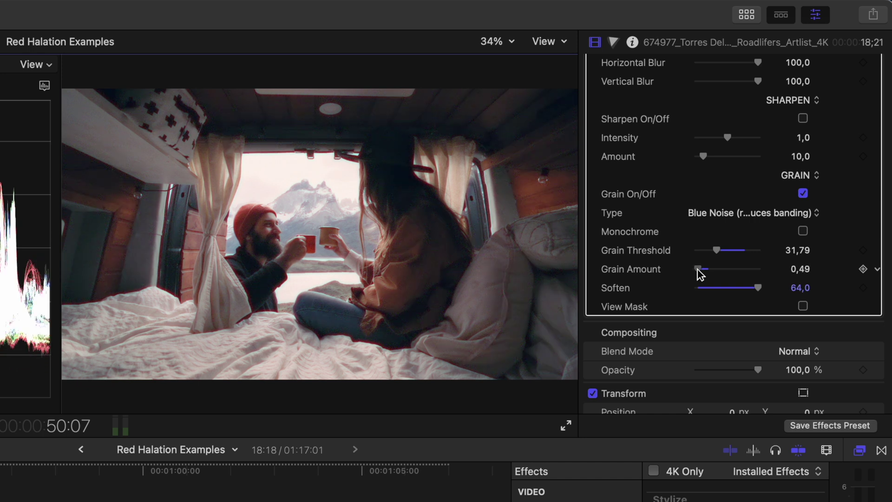